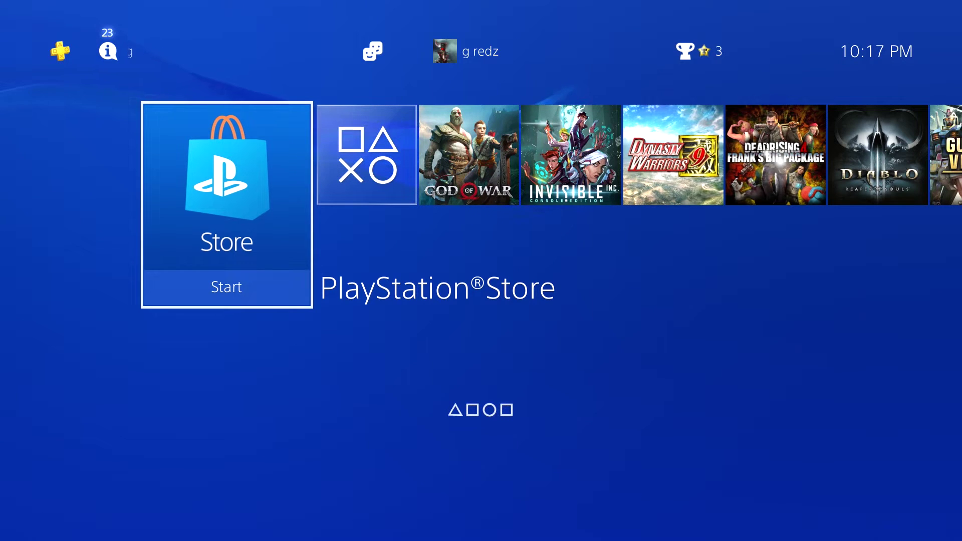
# Step: Open the console's Settings from the home screen and go to the User's Guide/Helpful Info entry
pyautogui.press('Right')
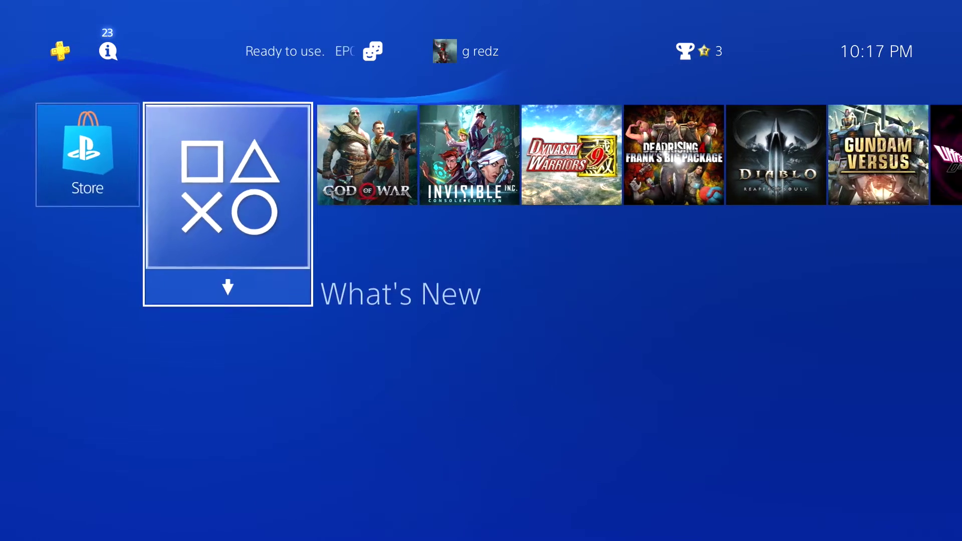
pyautogui.press('Right')
pyautogui.press('Right')
pyautogui.press('Right')
pyautogui.press('Right')
pyautogui.press('Right')
pyautogui.press('Right')
pyautogui.press('Right')
pyautogui.press('Right')
pyautogui.press('Right')
pyautogui.press('Right')
pyautogui.press('Right')
pyautogui.press('Right')
pyautogui.press('Right')
pyautogui.press('Right')
pyautogui.press('Right')
pyautogui.press('Up')
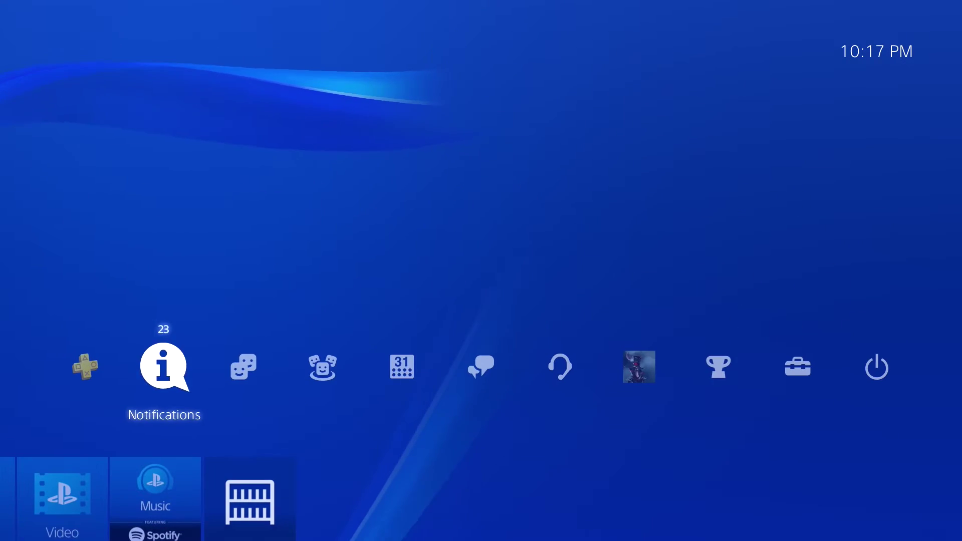
pyautogui.press('Right')
pyautogui.press('Right')
pyautogui.press('Right')
pyautogui.press('Right')
pyautogui.press('Right')
pyautogui.press('Right')
pyautogui.press('Right')
pyautogui.press('Right')
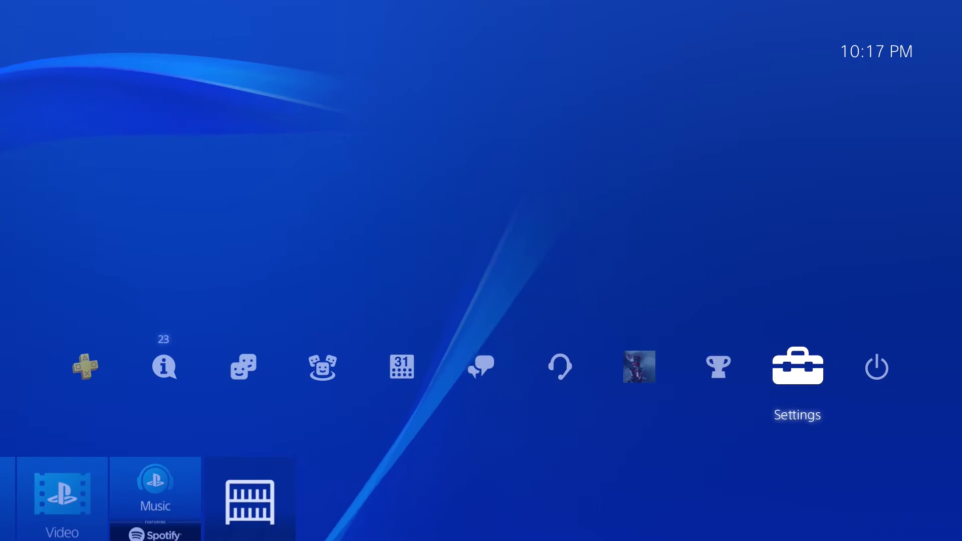
pyautogui.press('Return')
pyautogui.press('Up')
pyautogui.press('Up')
pyautogui.press('Up')
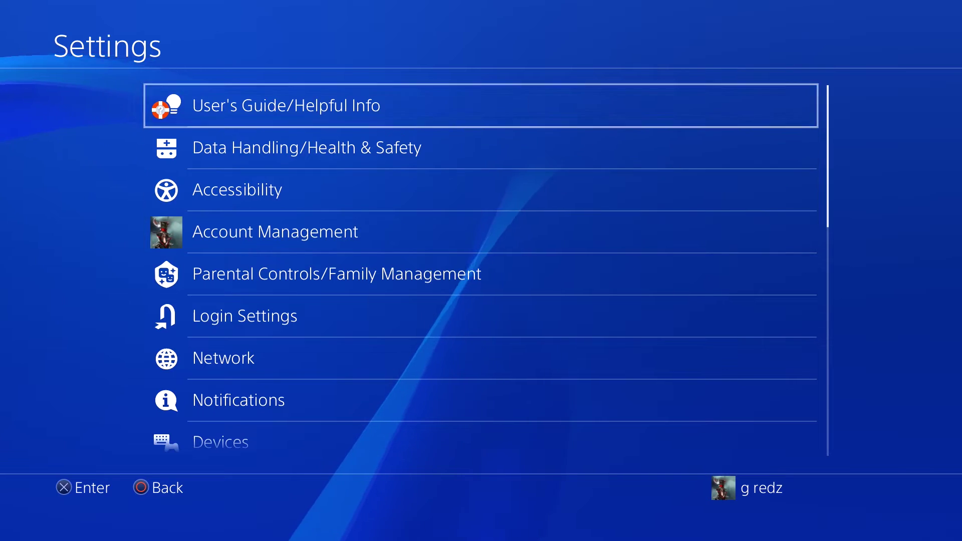
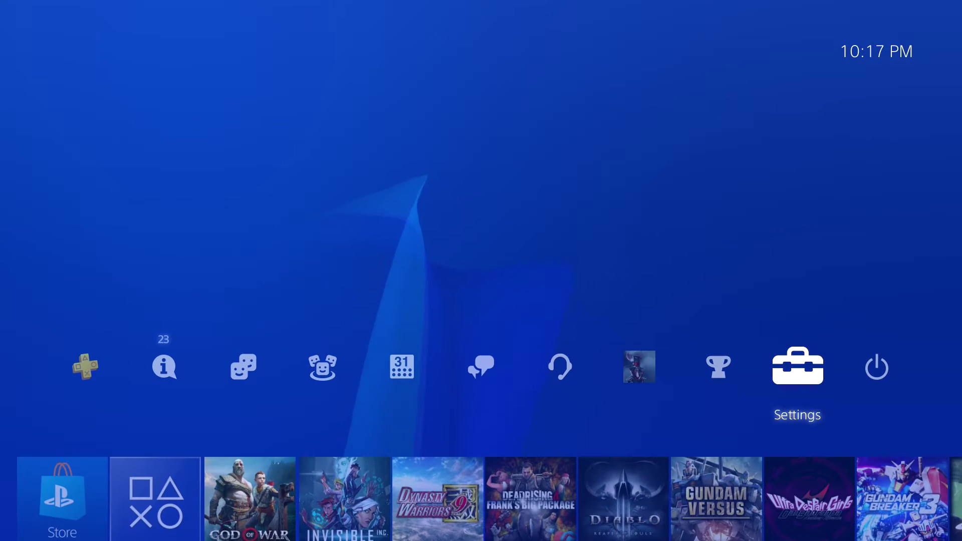
# Step: Open the User's Guide/Helpful Info page in the console's Settings
pyautogui.press('Return')
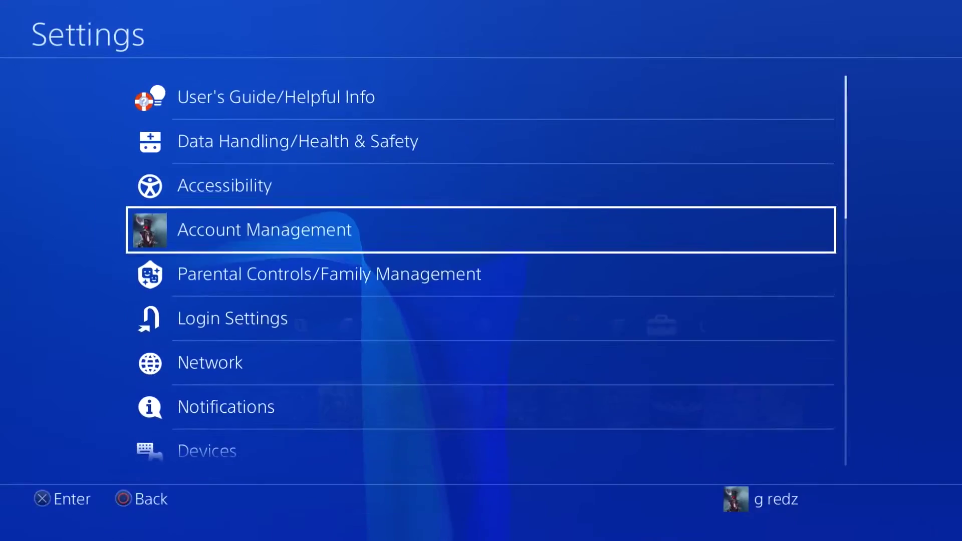
pyautogui.press('Up')
pyautogui.press('Up')
pyautogui.press('Up')
pyautogui.press('Return')
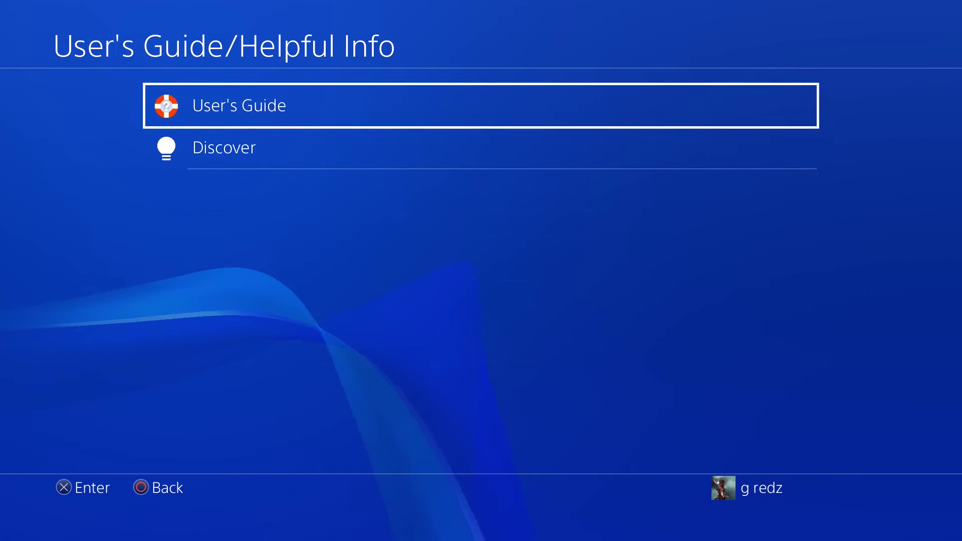
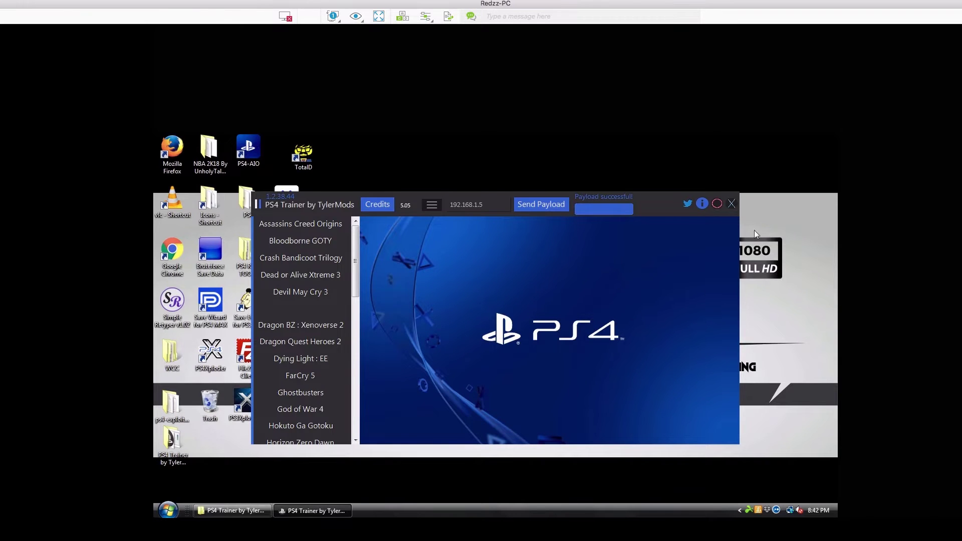
# Step: Switch to the Windows PC and close the running PS4 Trainer by TylerMods program
pyautogui.click(731, 204)
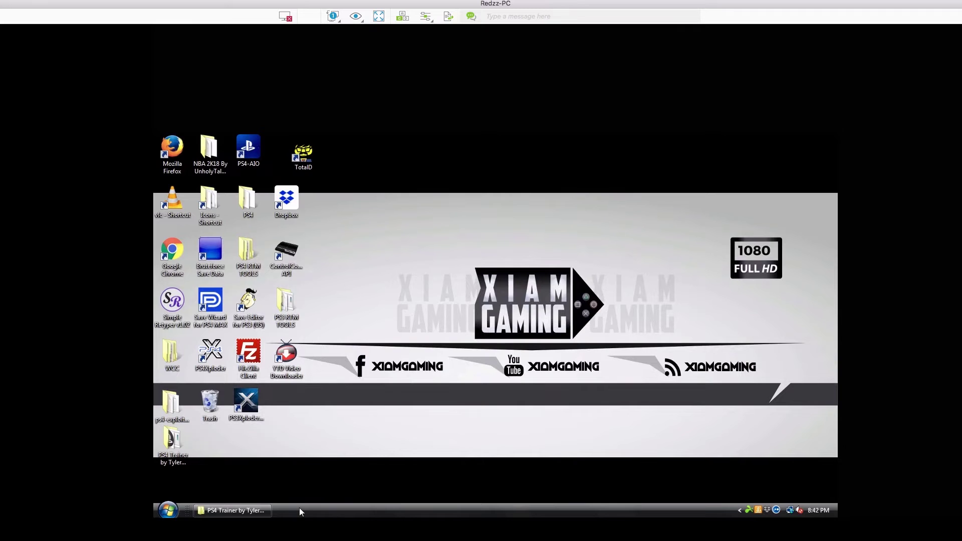
pyautogui.rightClick(245, 511)
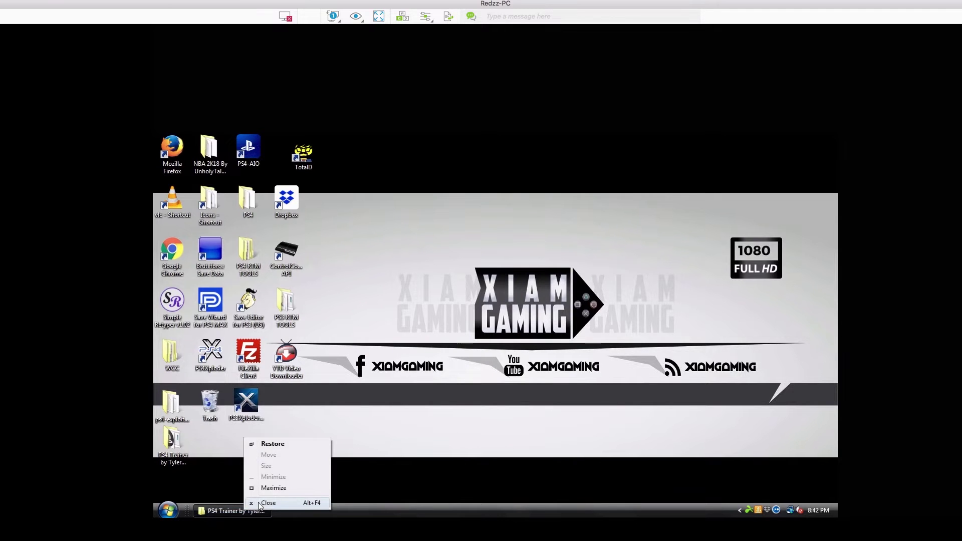
pyautogui.press('Escape')
# Step: Launch the Update application from the PS4 Trainer by TylerMods desktop folder and minimize the folder window
pyautogui.doubleClick(172, 443)
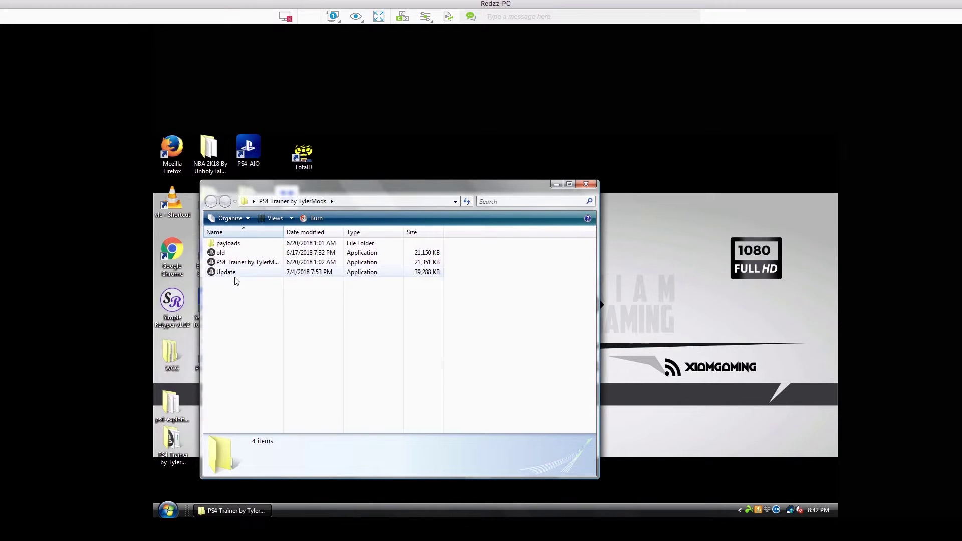
pyautogui.doubleClick(274, 274)
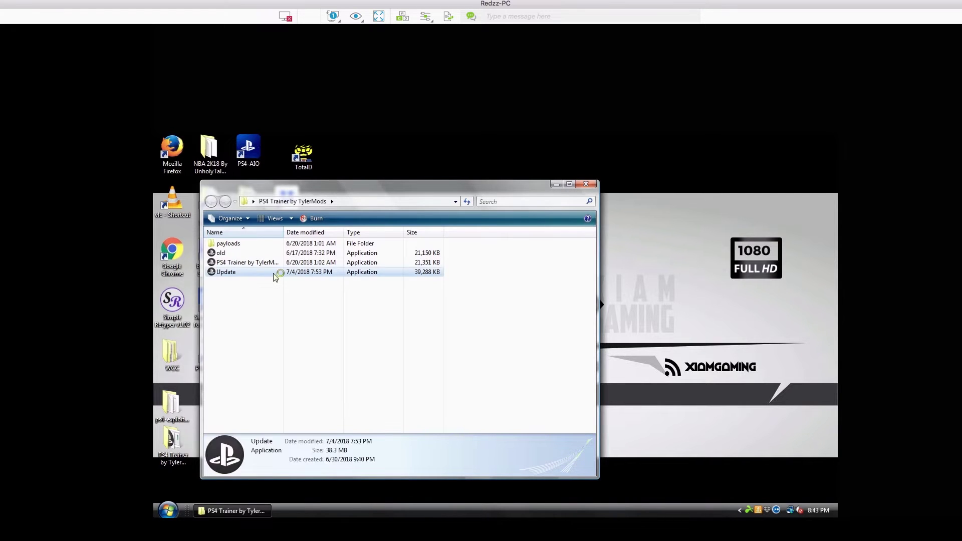
pyautogui.click(556, 185)
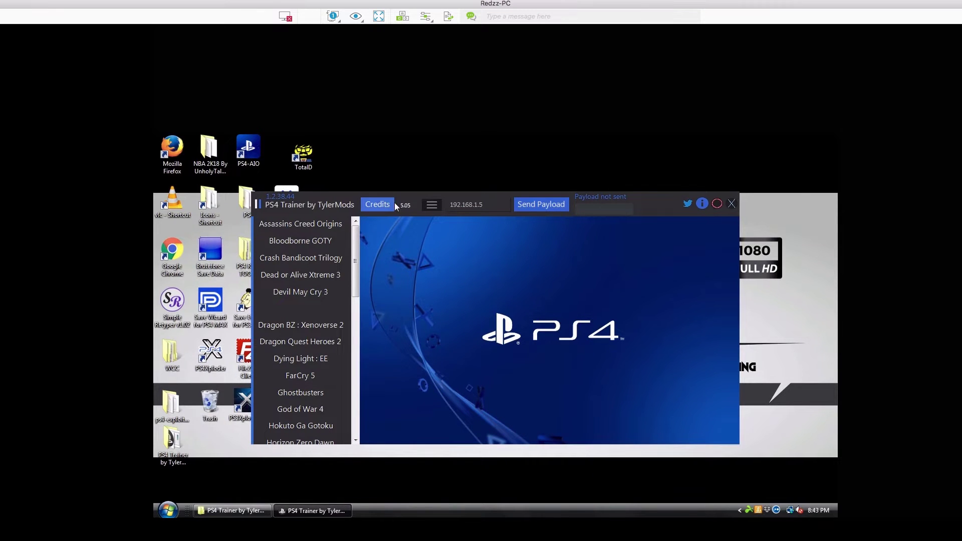
# Step: Choose firmware 5.05 and send the payload to the console at 192.168.1.5
pyautogui.click(437, 211)
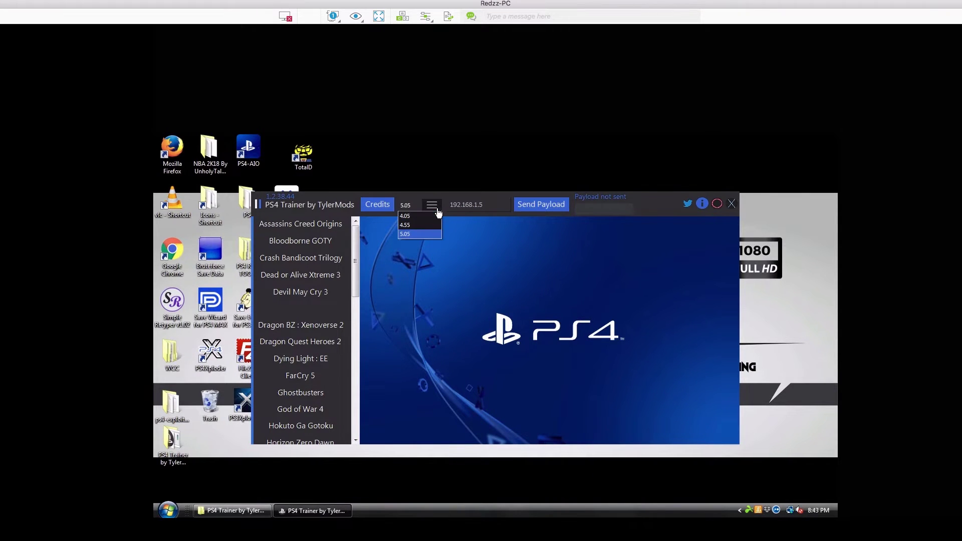
pyautogui.click(425, 235)
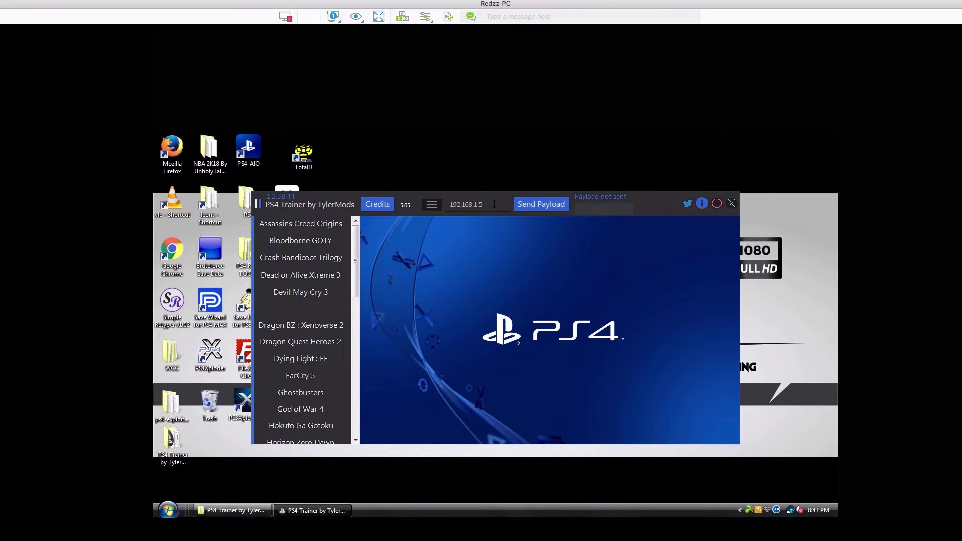
pyautogui.doubleClick(476, 207)
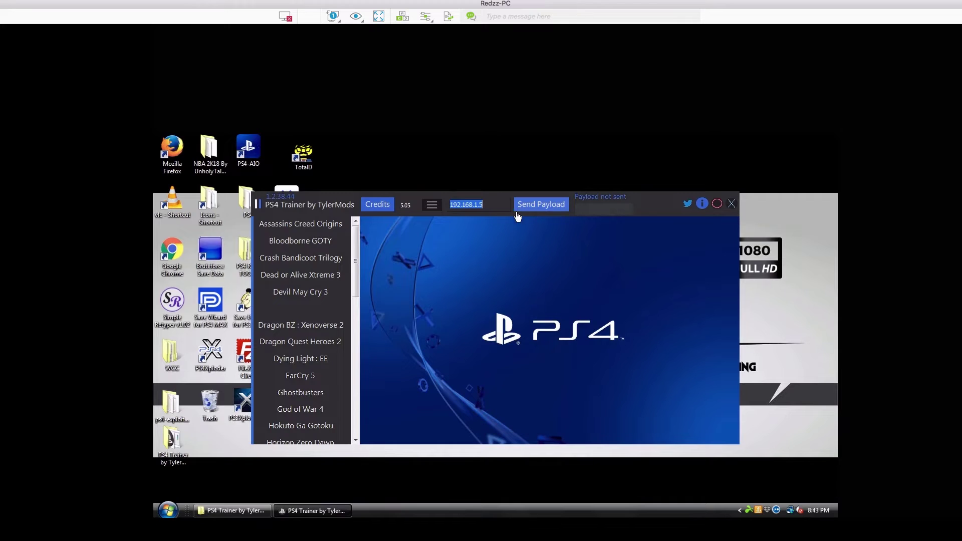
pyautogui.click(540, 212)
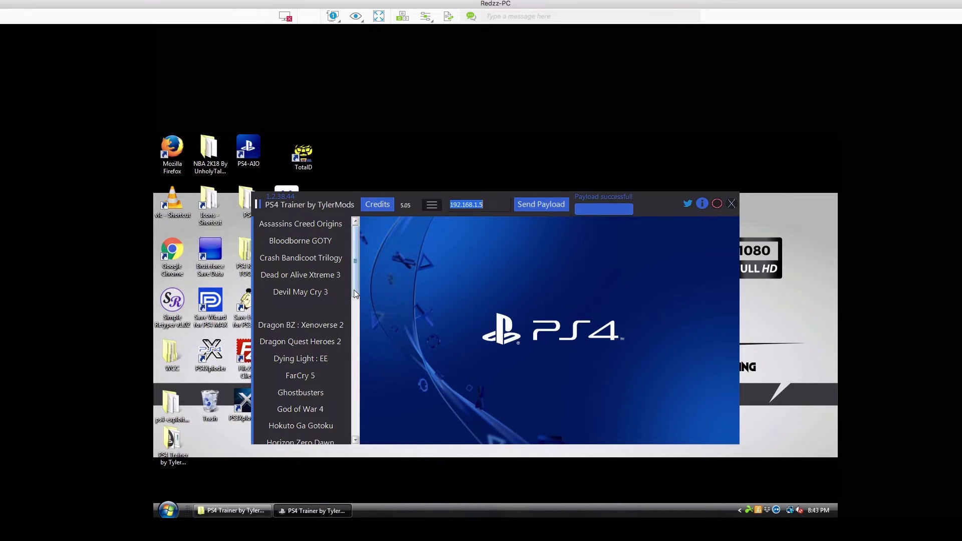
# Step: Find God of War 4 in the trainer's game list and display its cheat options
pyautogui.moveTo(354, 290); pyautogui.dragTo(354, 291)
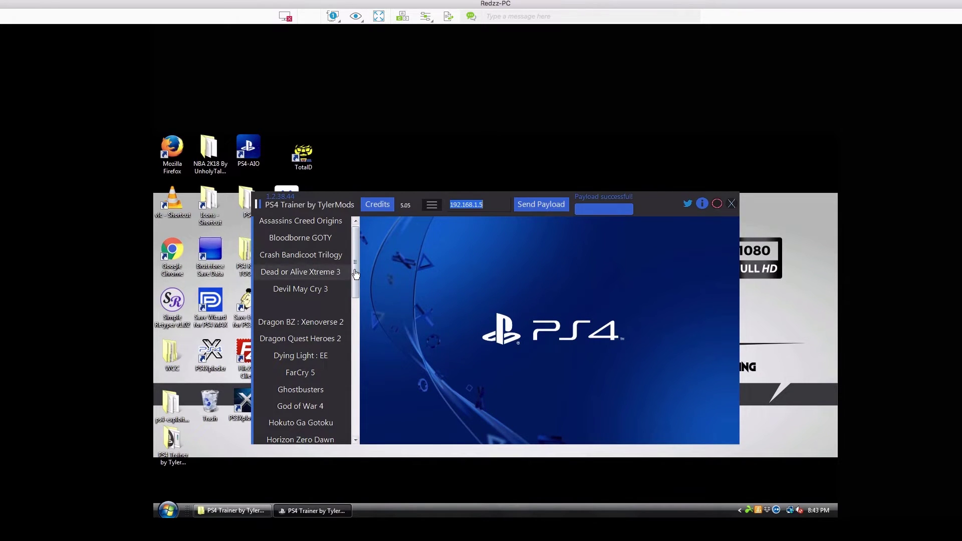
pyautogui.moveTo(354, 269); pyautogui.dragTo(317, 300)
pyautogui.click(317, 295)
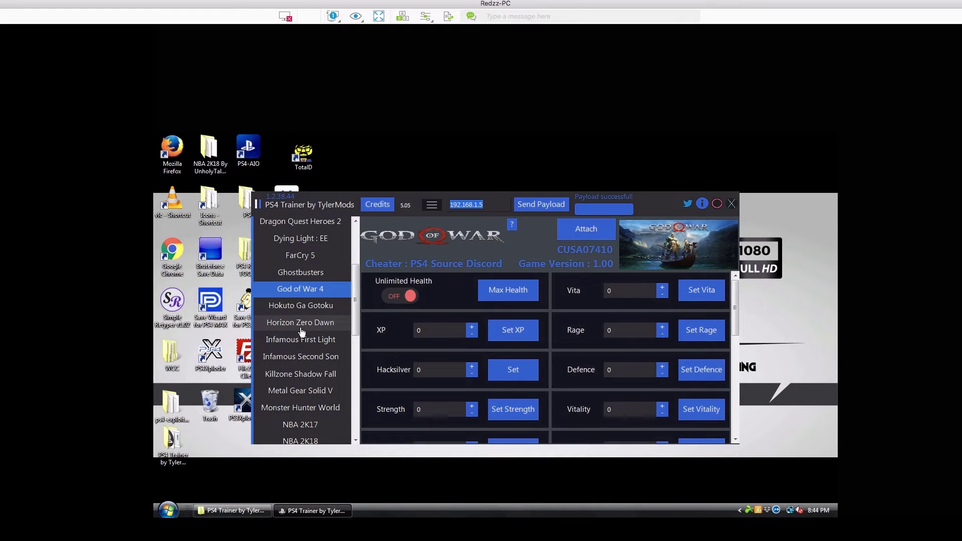
# Step: Browse further down the game list and view the cheats for Monster Hunter World
pyautogui.click(355, 440)
pyautogui.scroll(-5, 356, 440)
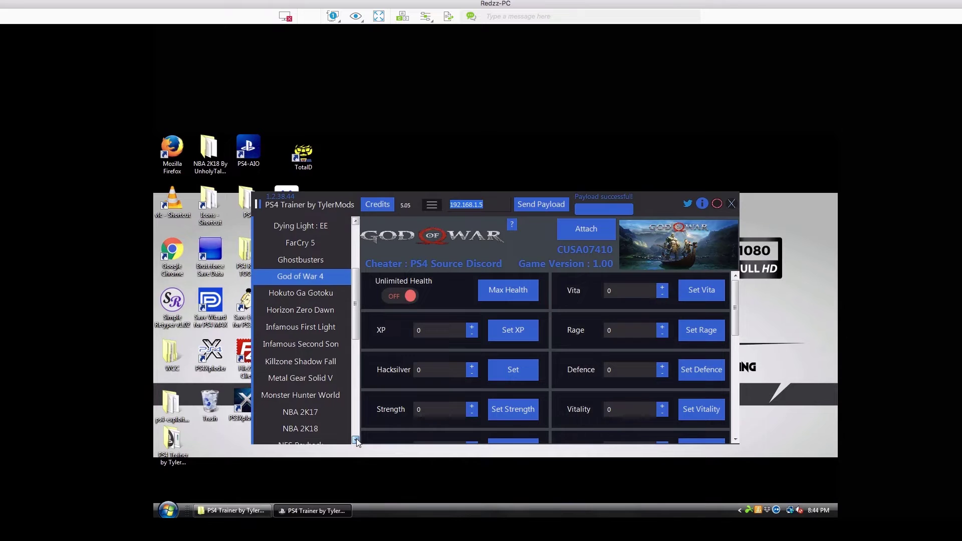
pyautogui.scroll(-5, 356, 437)
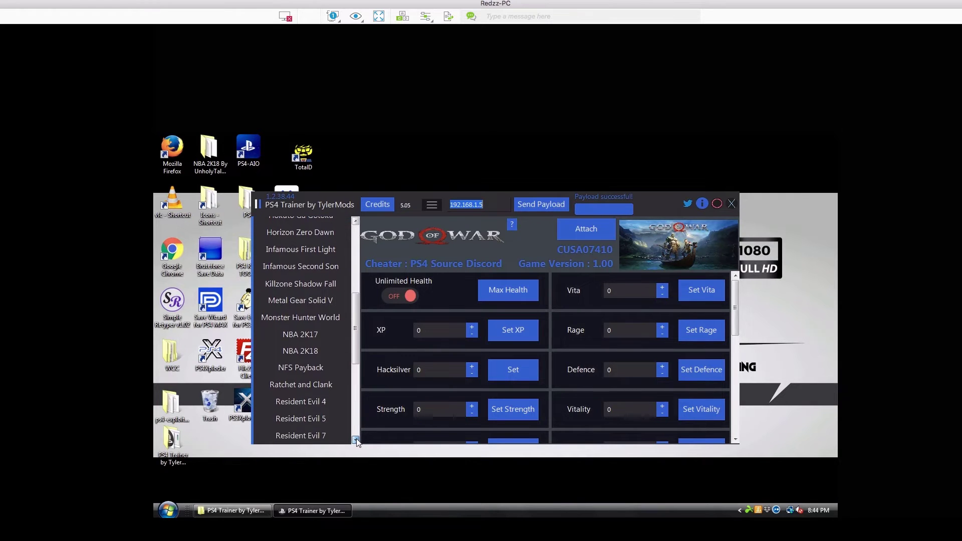
pyautogui.scroll(-2, 356, 437)
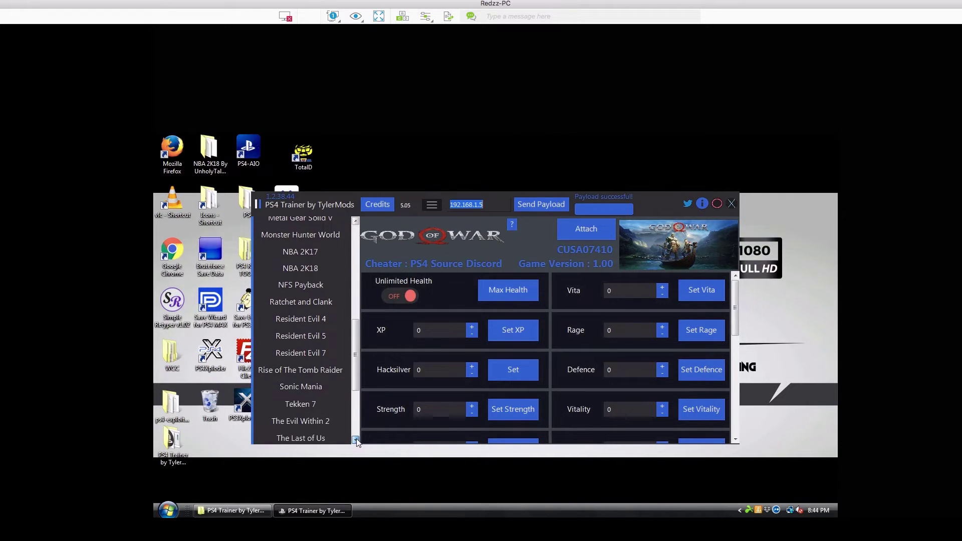
pyautogui.click(308, 225)
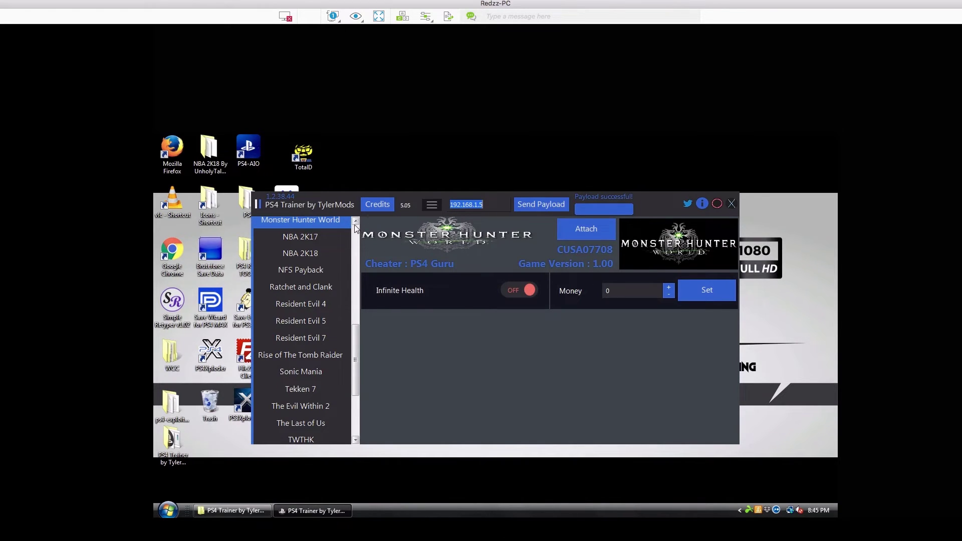
# Step: Go back up the game list and reopen the God of War 4 cheats
pyautogui.click(355, 221)
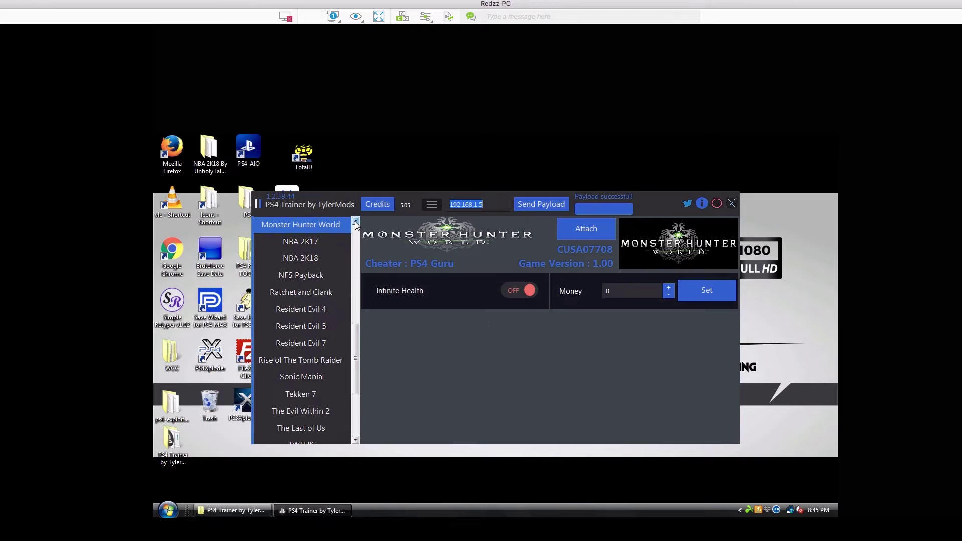
pyautogui.click(355, 221)
pyautogui.click(355, 222)
pyautogui.click(356, 222)
pyautogui.click(355, 222)
pyautogui.click(356, 221)
pyautogui.click(356, 222)
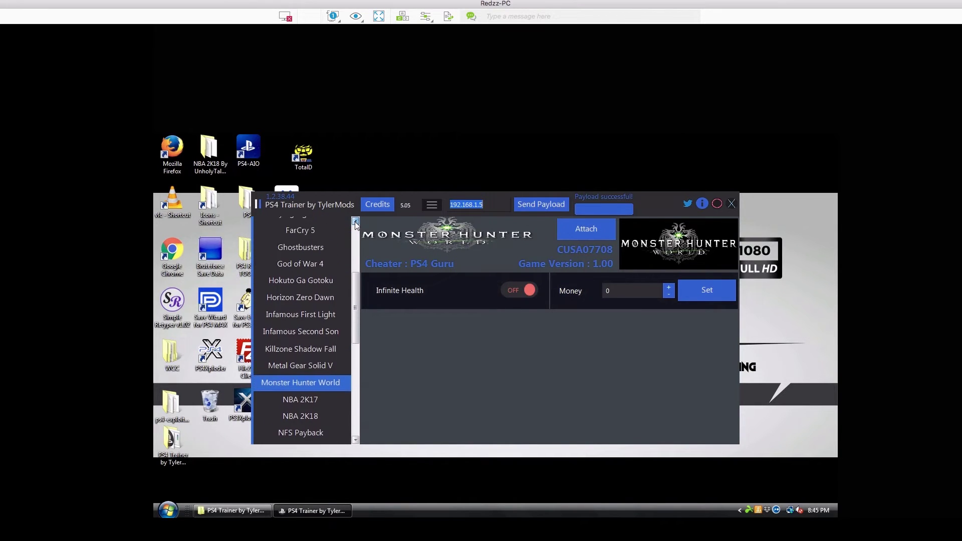
pyautogui.click(356, 222)
pyautogui.click(356, 222)
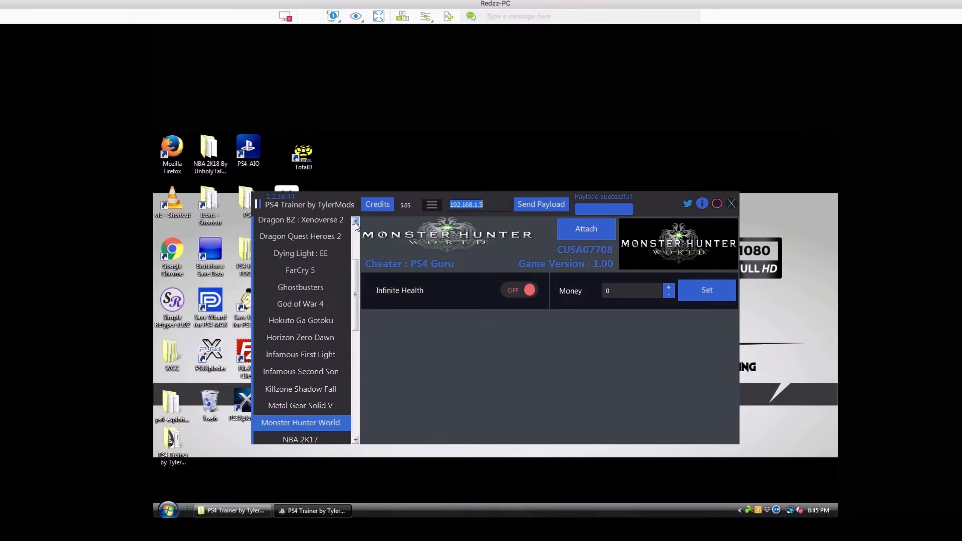
pyautogui.click(309, 305)
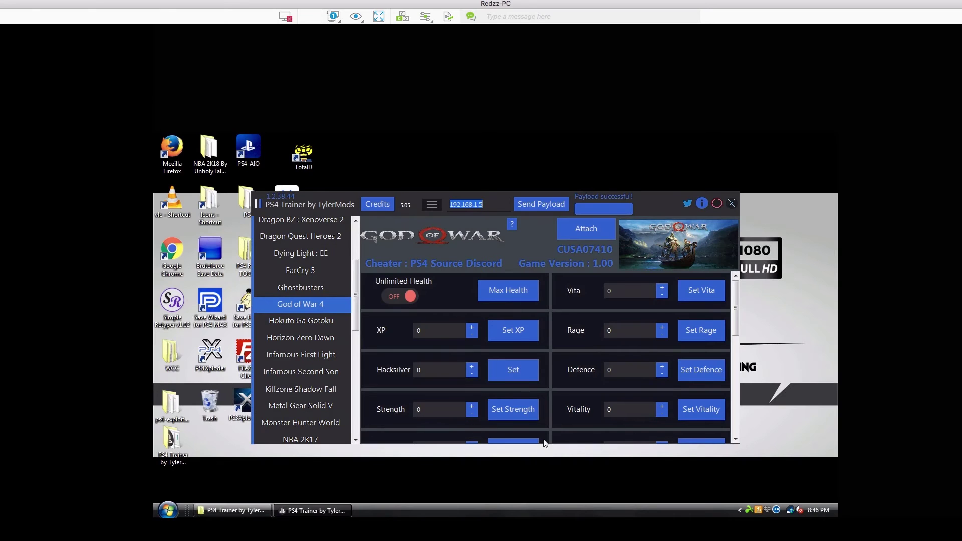
# Step: Turn on Unlimited Health for God of War 4 and apply an XP value of 45
pyautogui.click(400, 299)
pyautogui.click(473, 328)
pyautogui.click(473, 328)
pyautogui.click(472, 328)
pyautogui.click(472, 328)
pyautogui.click(473, 328)
pyautogui.click(472, 328)
pyautogui.click(510, 336)
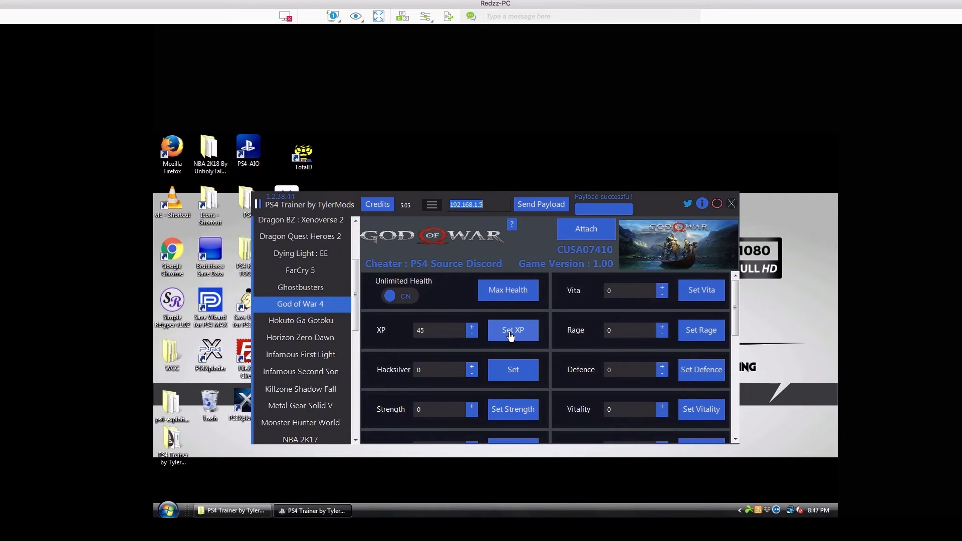